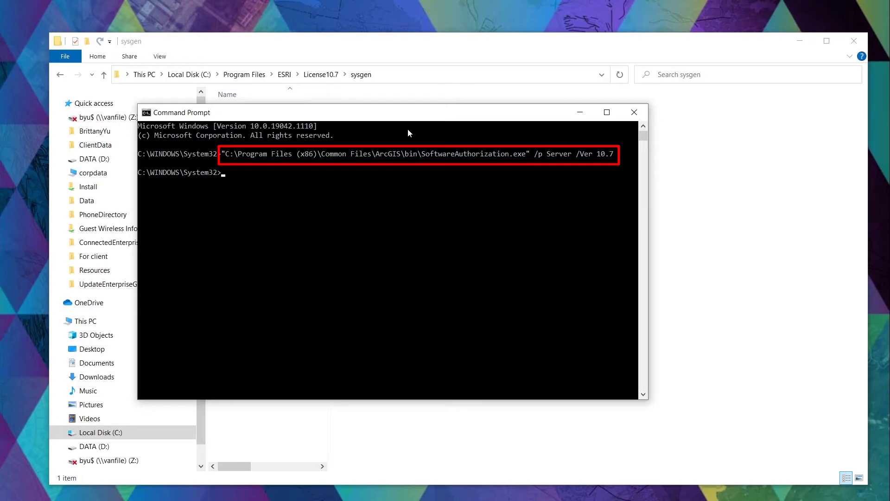
Relaunch the authorization wizard and advance past the options, method, contact and organization pages to the authorization number step.
{"action": "type", "text": "\"C:\\Program Files (x86)\\Common Files\\ArcGIS\\bin\\SoftwareAuthorization.exe\" /p Server /Ver 10.7"}
{"action": "key", "text": "Return"}
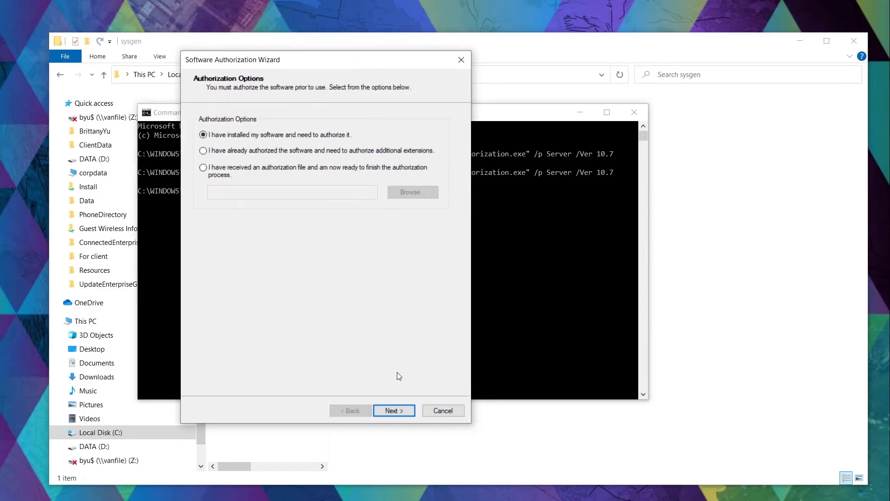
{"action": "left_click", "coordinate": [395, 411]}
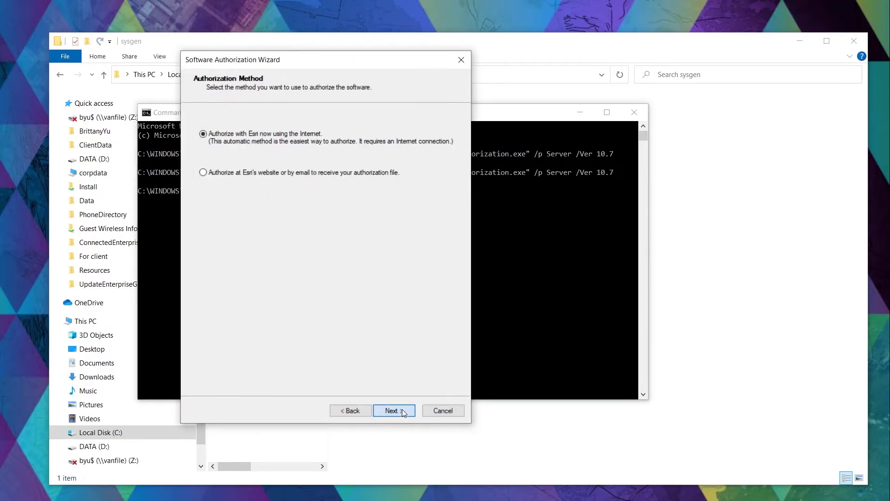
{"action": "left_click", "coordinate": [403, 411]}
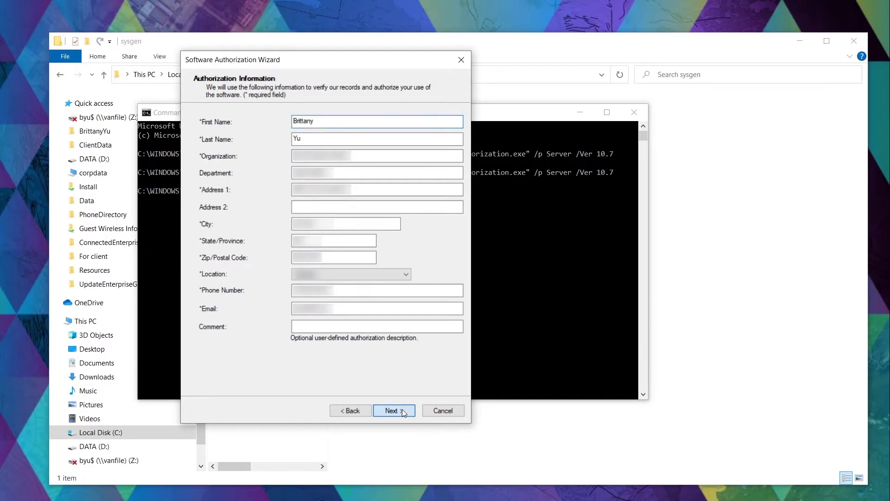
{"action": "left_click", "coordinate": [402, 411]}
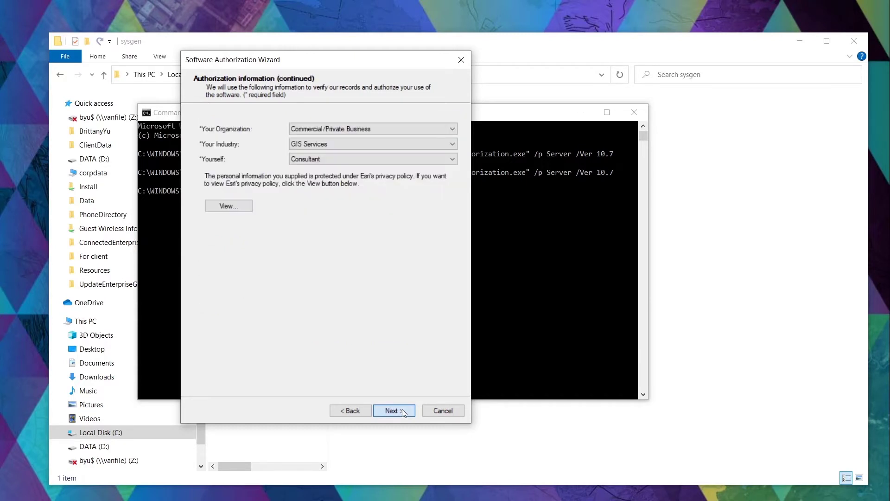
{"action": "left_click", "coordinate": [402, 410]}
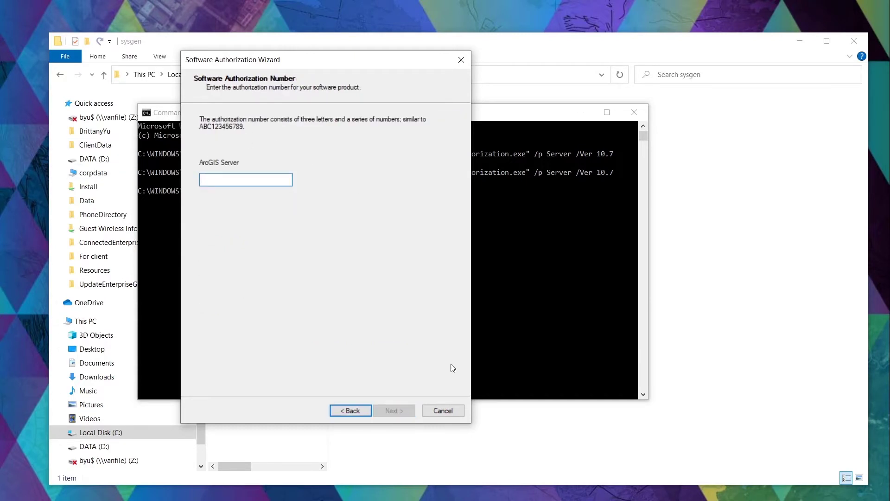
{"action": "left_click", "coordinate": [556, 263]}
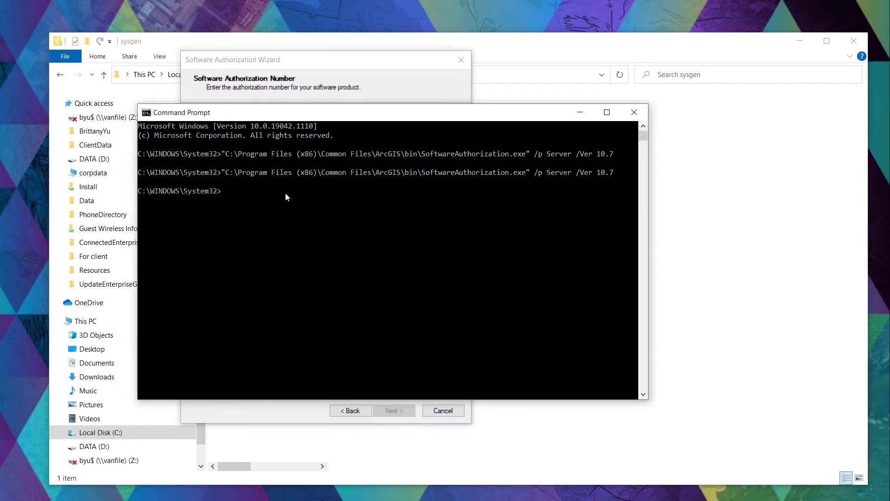
Copy the keycodes file from the sysgen folder and paste it onto the desktop.
{"action": "left_click", "coordinate": [705, 270]}
{"action": "right_click", "coordinate": [247, 113]}
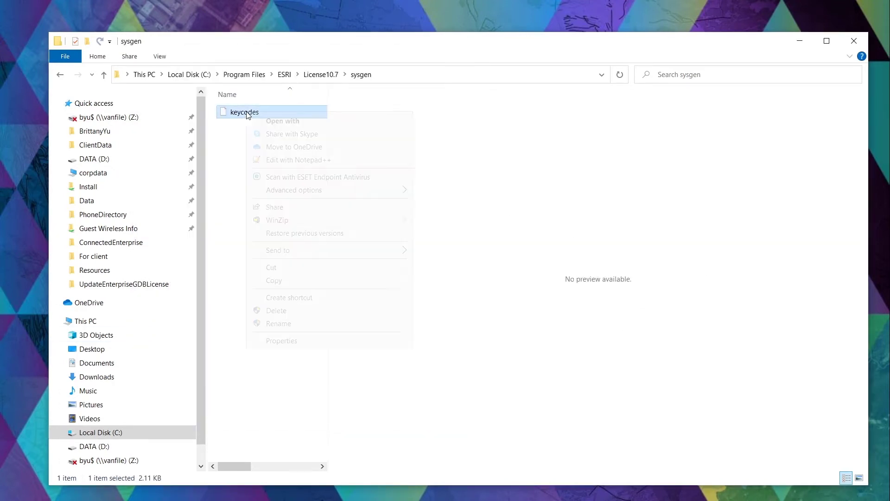
{"action": "left_click", "coordinate": [310, 281]}
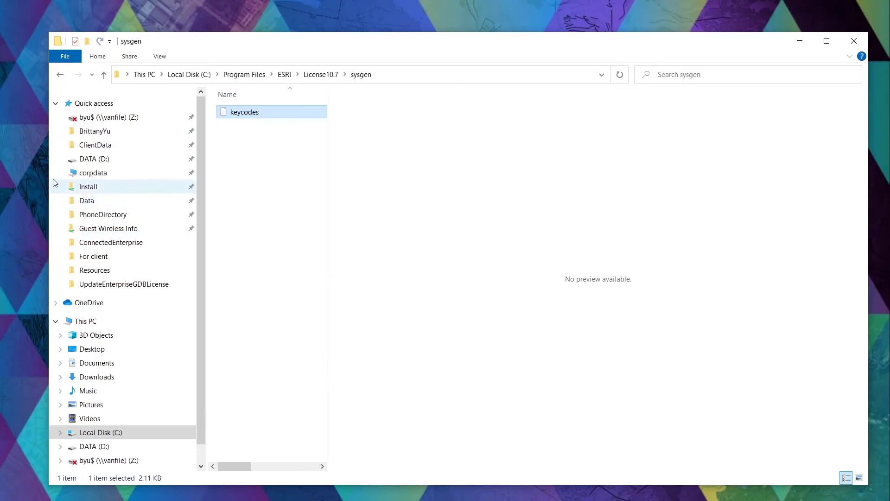
{"action": "right_click", "coordinate": [24, 177]}
{"action": "left_click", "coordinate": [38, 230]}
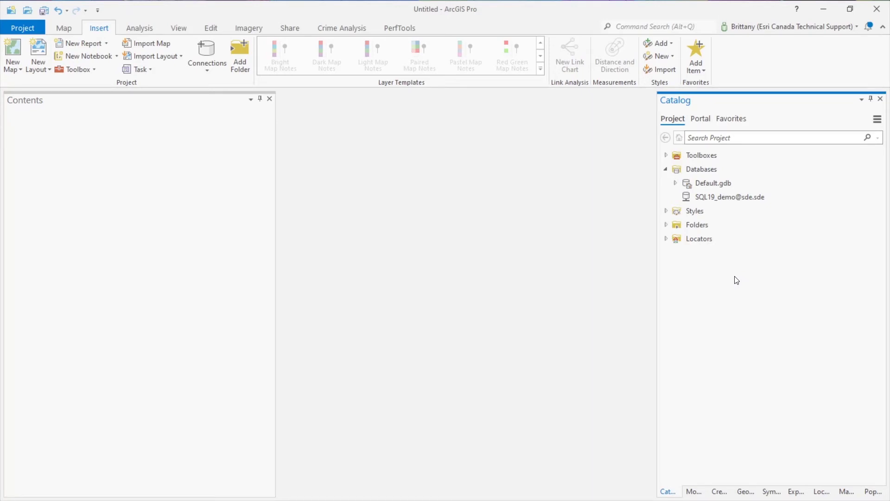
Search geoprocessing for 'update enterprise geodatabase' and open Update Enterprise Geodatabase License.
{"action": "left_click", "coordinate": [740, 491]}
{"action": "left_click", "coordinate": [778, 122]}
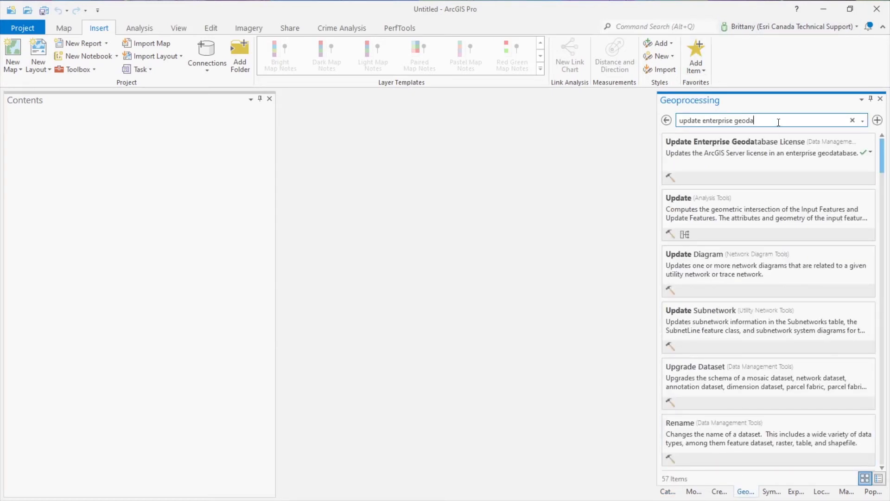
{"action": "left_click", "coordinate": [767, 144]}
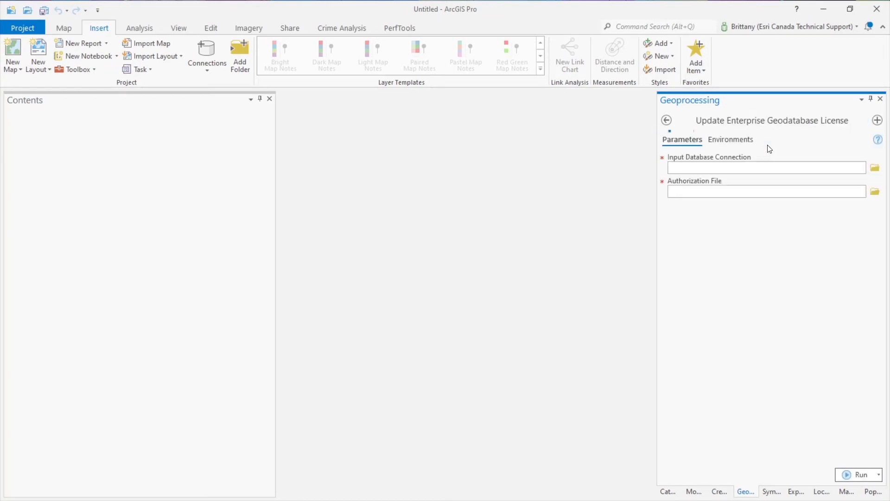
{"action": "left_click", "coordinate": [877, 171]}
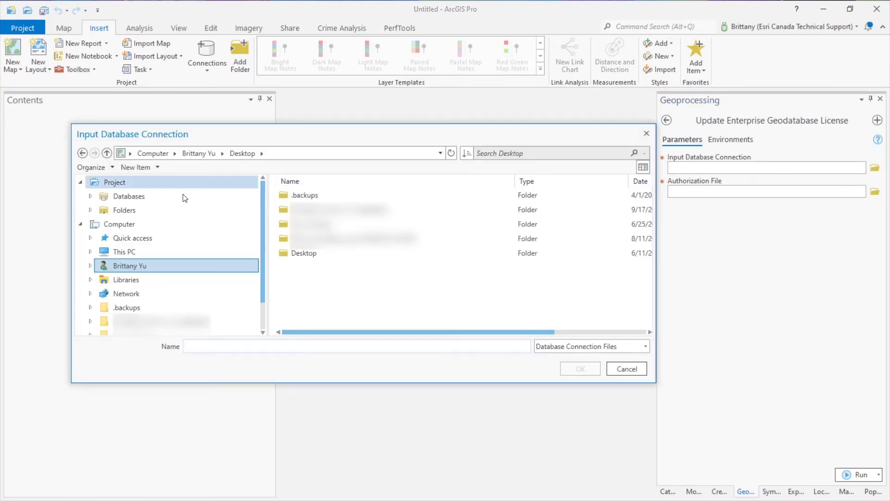
{"action": "left_click", "coordinate": [138, 197]}
{"action": "left_click", "coordinate": [297, 194]}
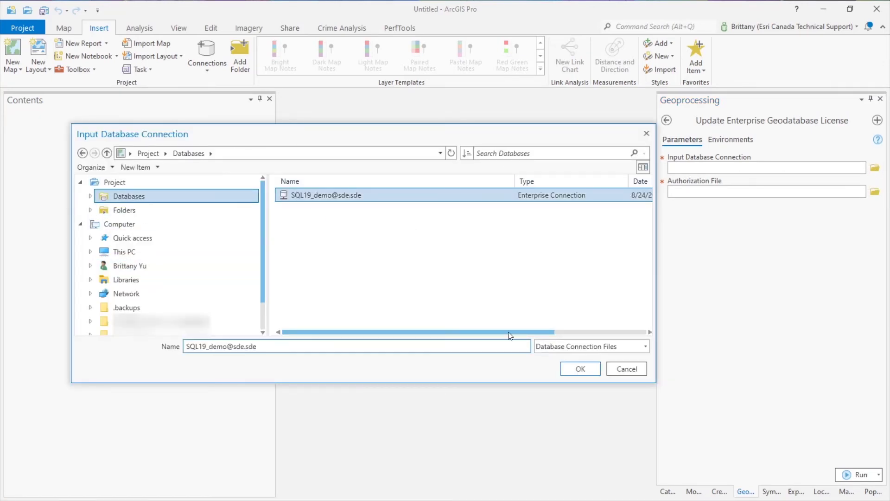
{"action": "left_click", "coordinate": [580, 366]}
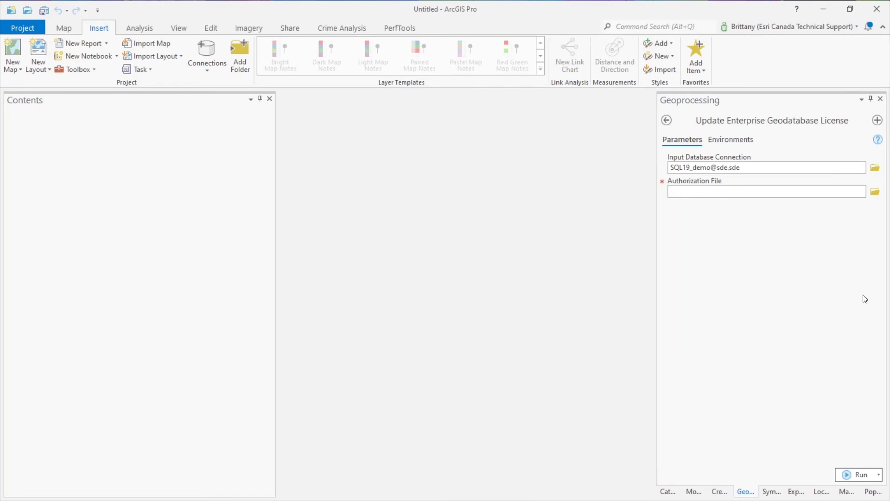
Set the Authorization File to the keycodes file on the Desktop and run the tool.
{"action": "left_click", "coordinate": [876, 192]}
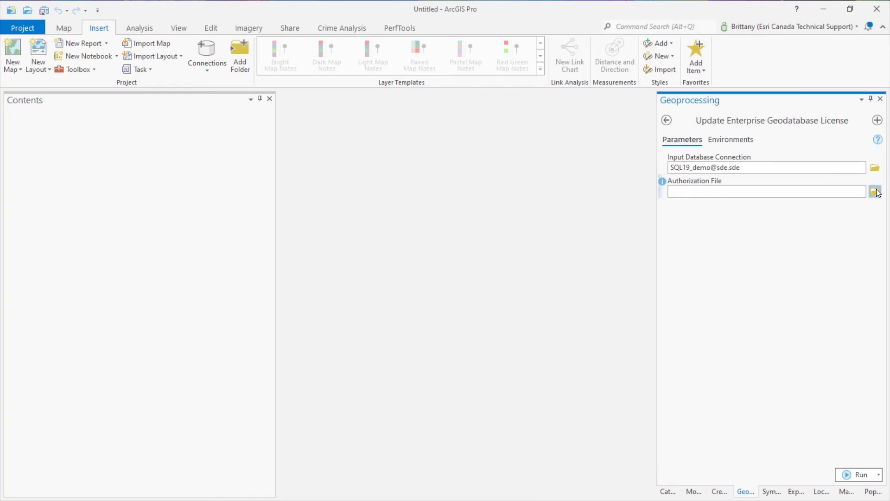
{"action": "left_click", "coordinate": [164, 239]}
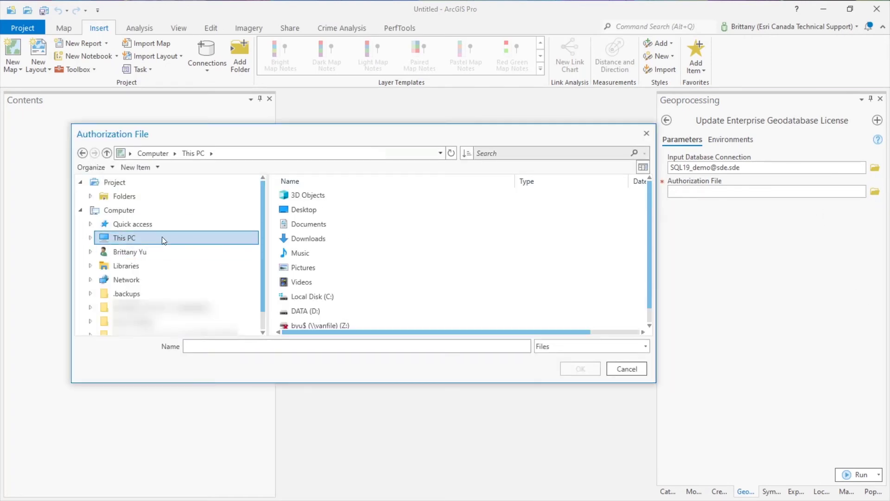
{"action": "left_click", "coordinate": [318, 242]}
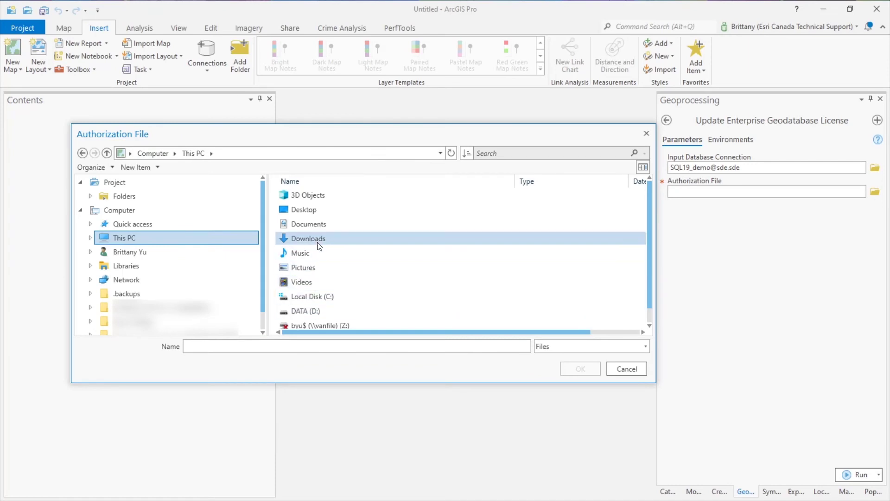
{"action": "left_click", "coordinate": [313, 214]}
{"action": "double_click", "coordinate": [313, 213]}
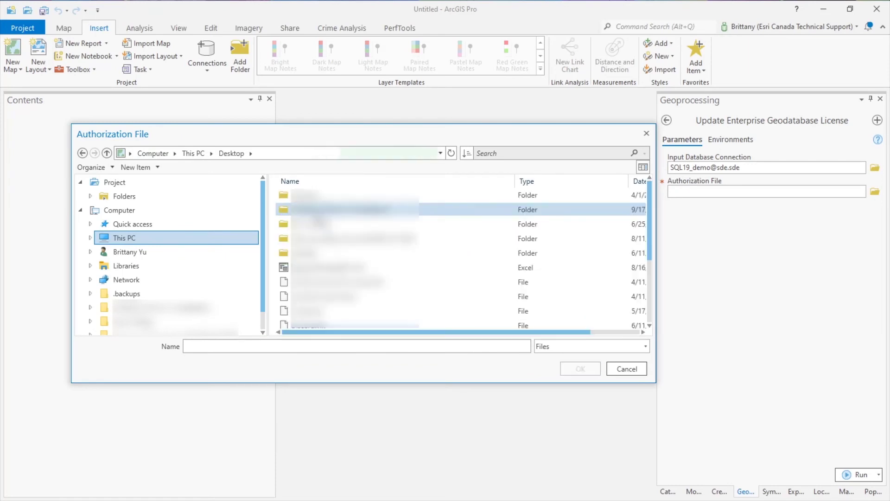
{"action": "left_click", "coordinate": [329, 241]}
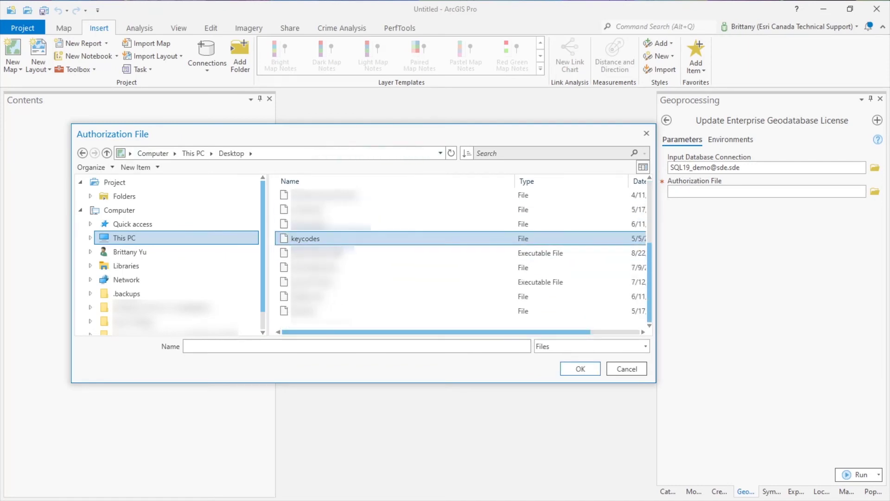
{"action": "left_click", "coordinate": [575, 369]}
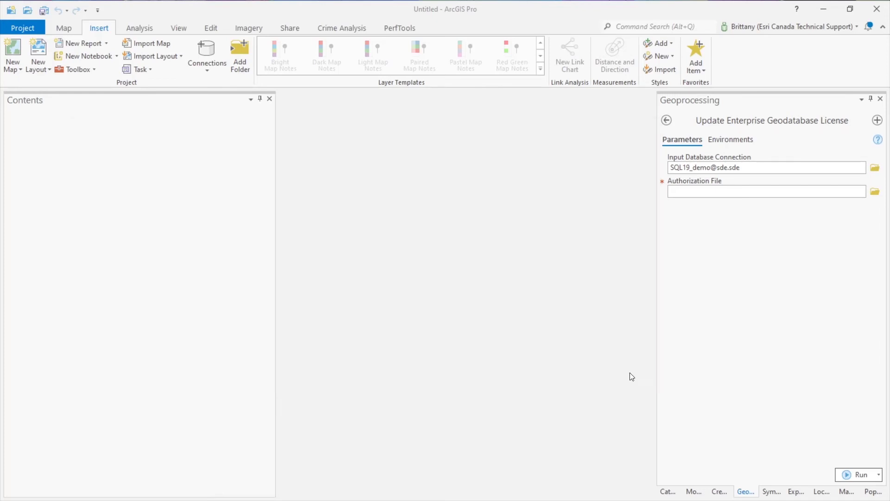
{"action": "left_click", "coordinate": [847, 475]}
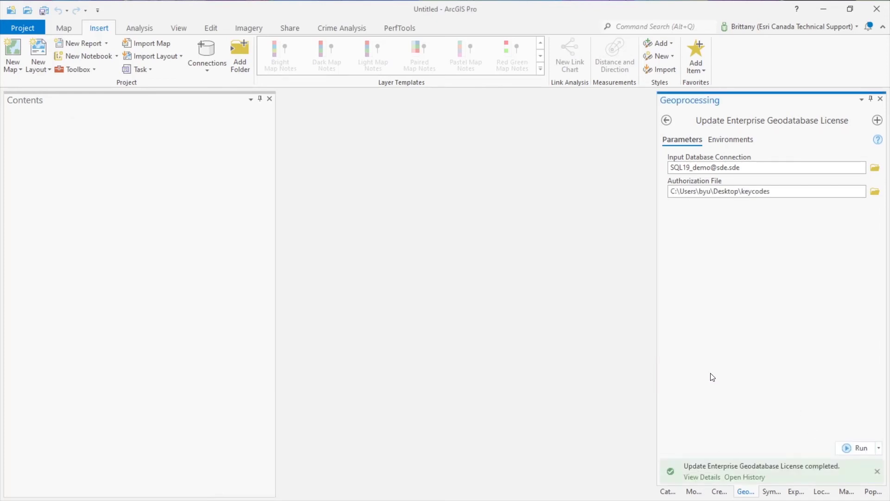
Query the top 1000 rows of sde.SDE_server_config in SSMS to check the AUTH_KEY expiry reads 30-aug-2022.
{"action": "key", "text": "alt+Tab"}
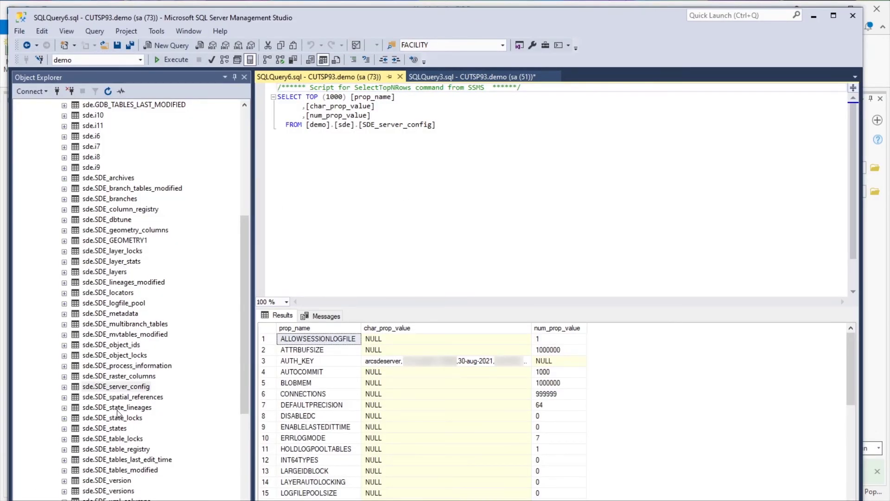
{"action": "right_click", "coordinate": [124, 387]}
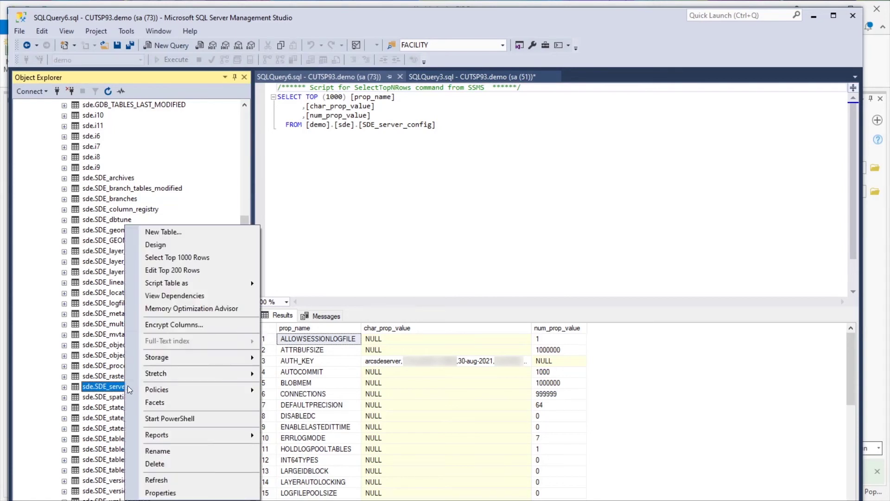
{"action": "left_click", "coordinate": [199, 258]}
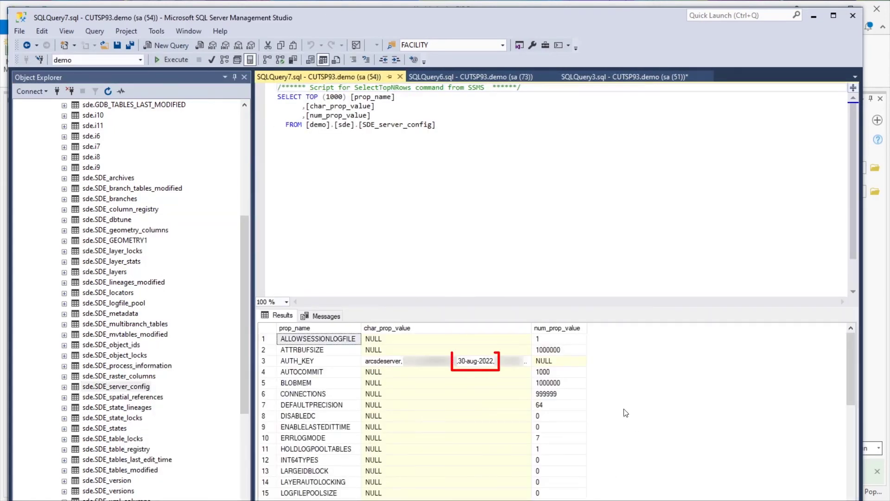